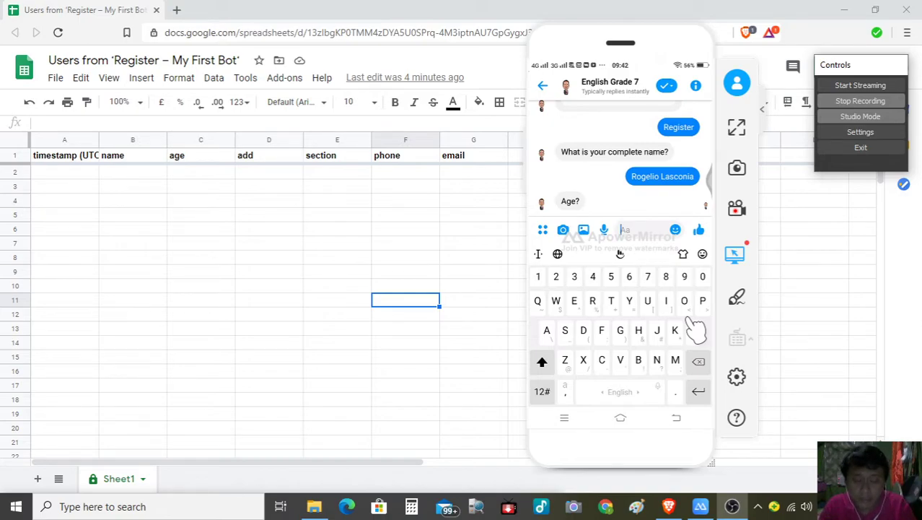
Step: Answer the age question with a non-numeric value first, then with 13
{"action": "type", "text": "4u4h8fu3hdur"}
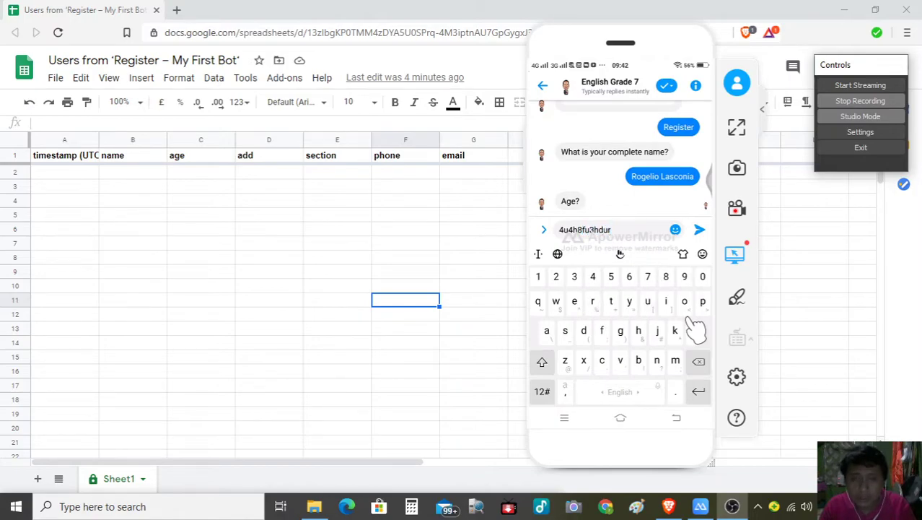
{"action": "key", "text": "Return"}
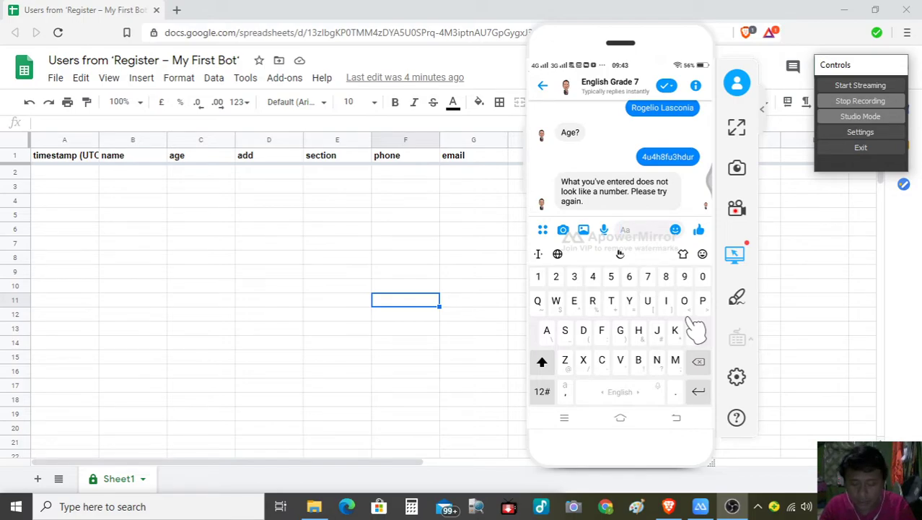
{"action": "type", "text": "13"}
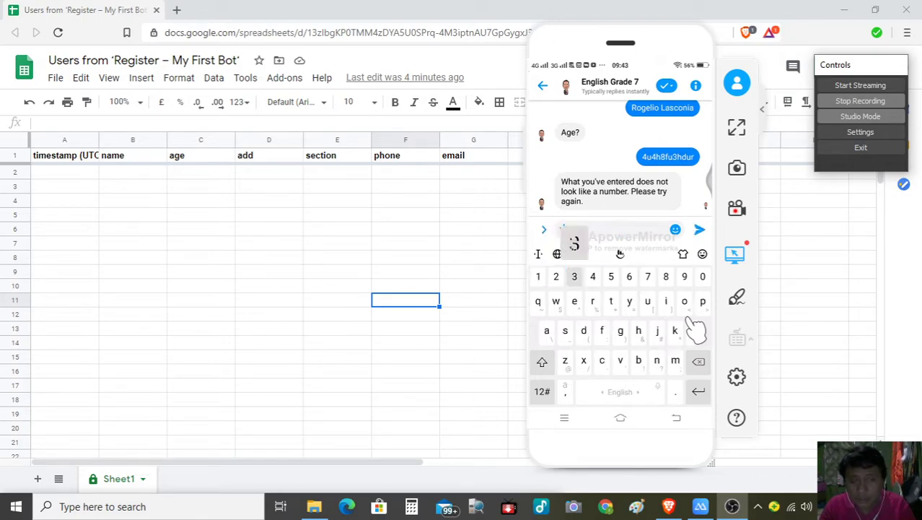
{"action": "key", "text": "Return"}
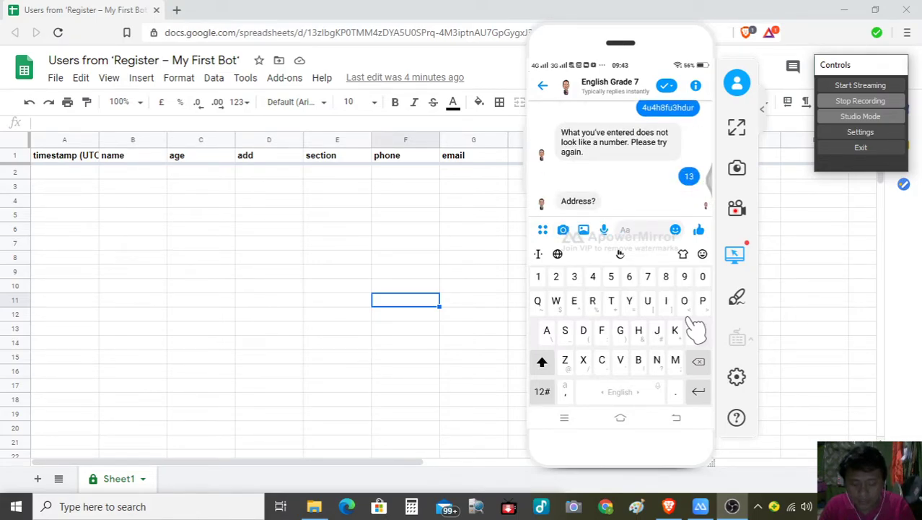
Step: Send Glan as the address and A as the section
{"action": "type", "text": "Street"}
{"action": "key", "text": "Return"}
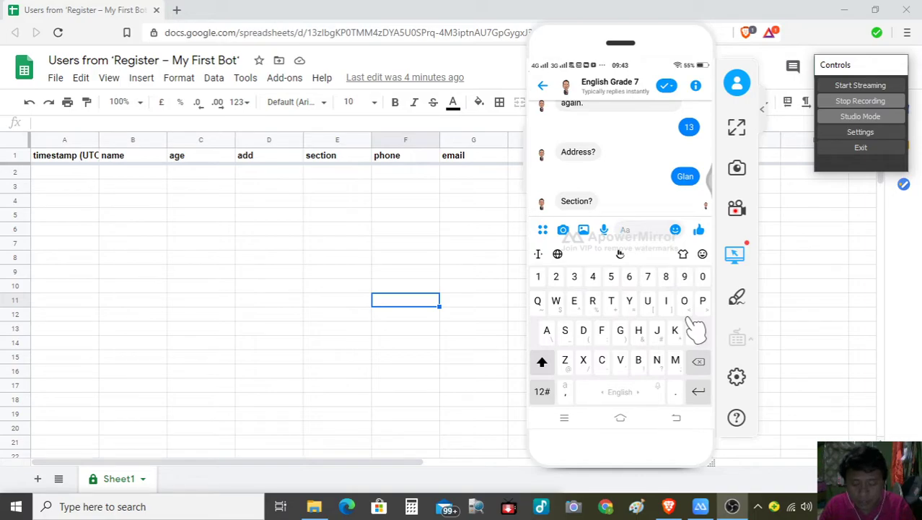
{"action": "type", "text": "A"}
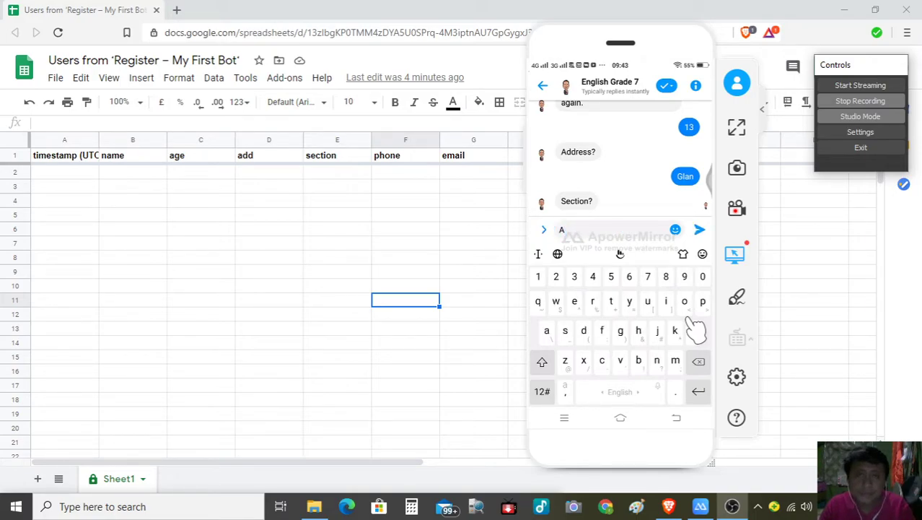
{"action": "key", "text": "Return"}
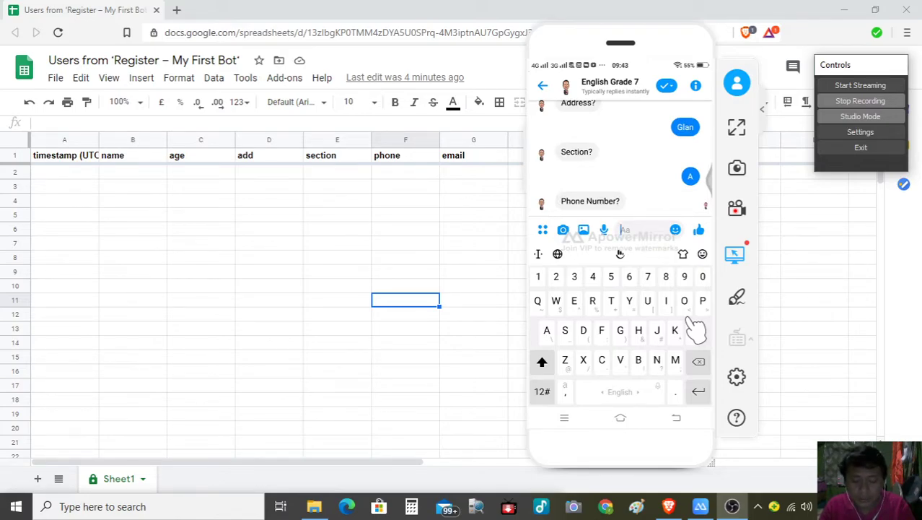
Step: Submit an invalid phone number, then start typing a valid phone number after the warning
{"action": "type", "text": "48ru47rh48f"}
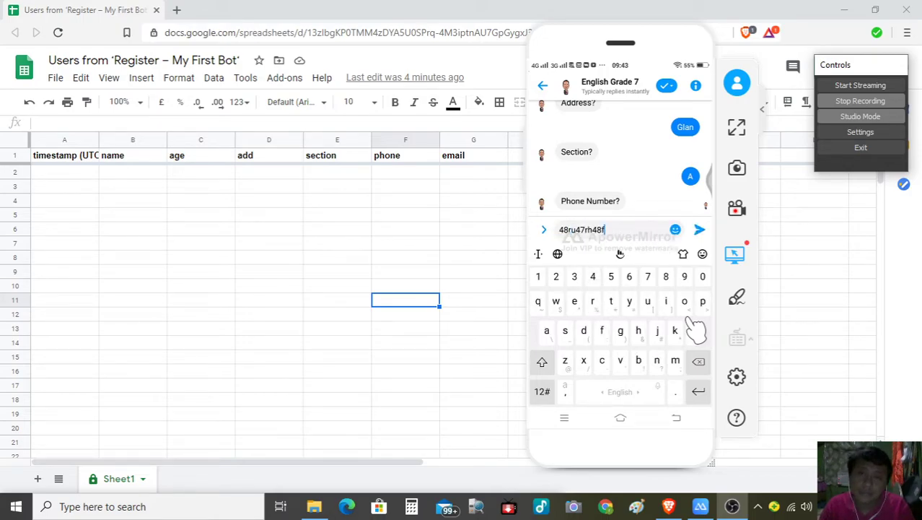
{"action": "key", "text": "Return"}
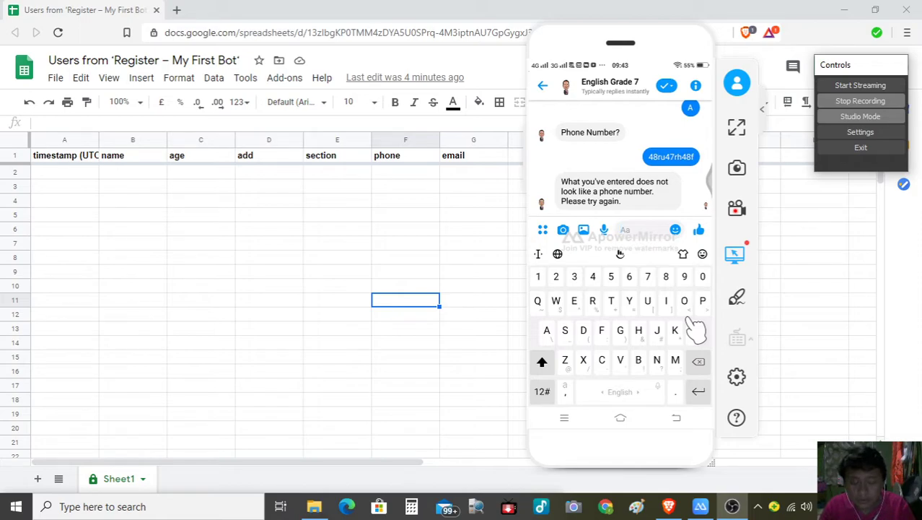
{"action": "type", "text": "08"}
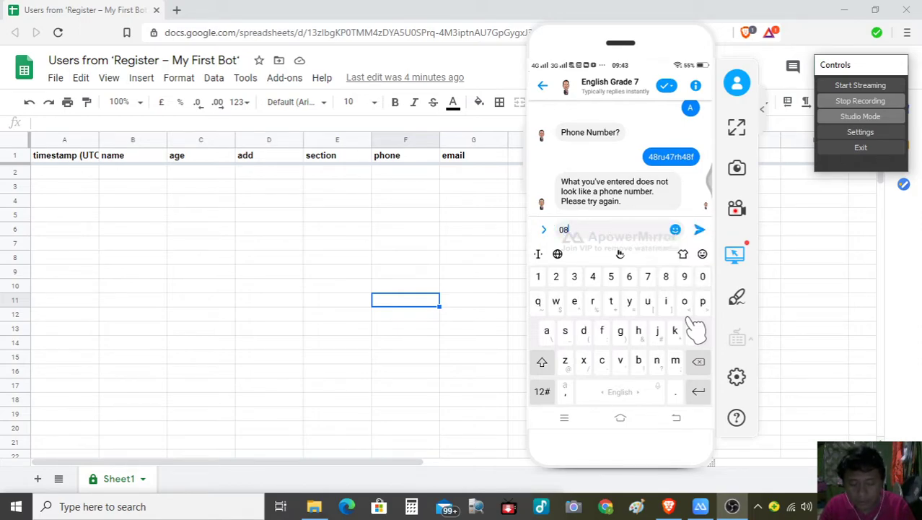
{"action": "type", "text": "35584"}
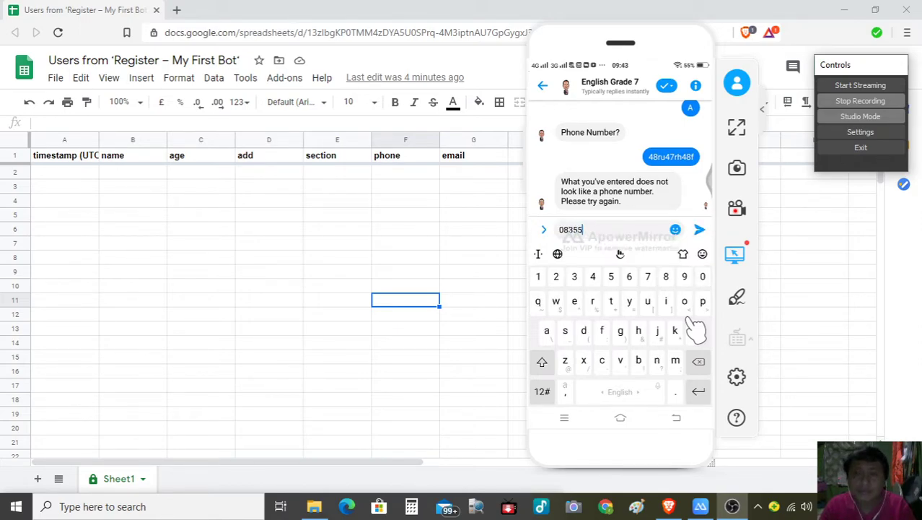
Step: Send the corrected valid phone number to the registration bot
{"action": "key", "text": "Return"}
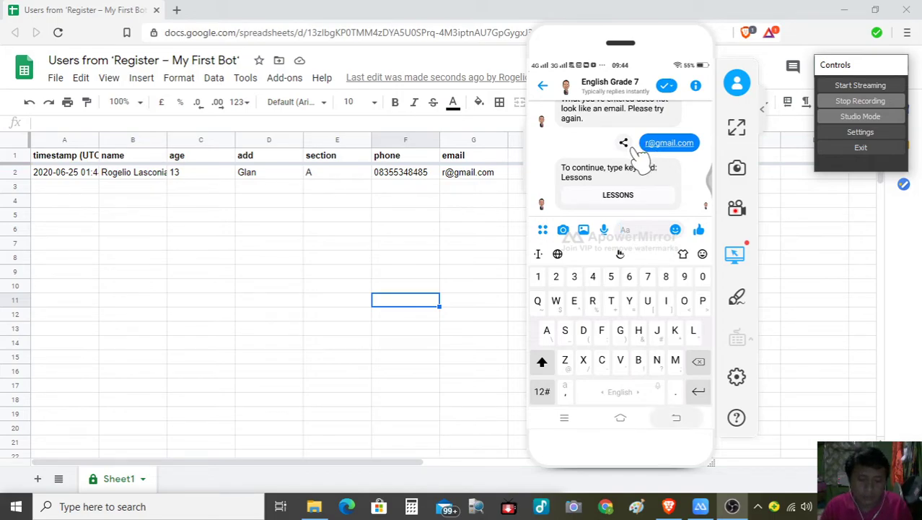
{"action": "scroll", "coordinate": [637, 153], "scroll_direction": "up", "scroll_amount": 5}
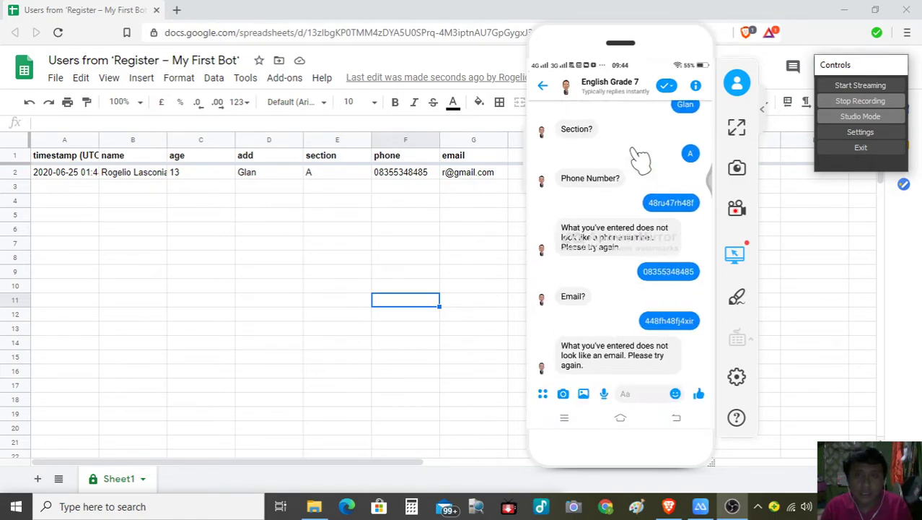
{"action": "scroll", "coordinate": [640, 160], "scroll_direction": "up", "scroll_amount": 1}
{"action": "scroll", "coordinate": [640, 160], "scroll_direction": "up", "scroll_amount": 3}
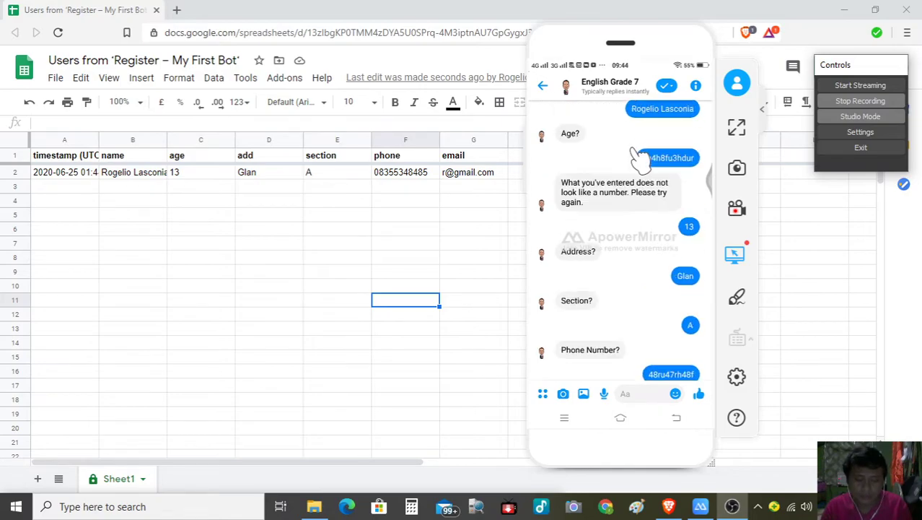
{"action": "scroll", "coordinate": [638, 157], "scroll_direction": "up", "scroll_amount": 2}
{"action": "scroll", "coordinate": [634, 153], "scroll_direction": "down", "scroll_amount": 3}
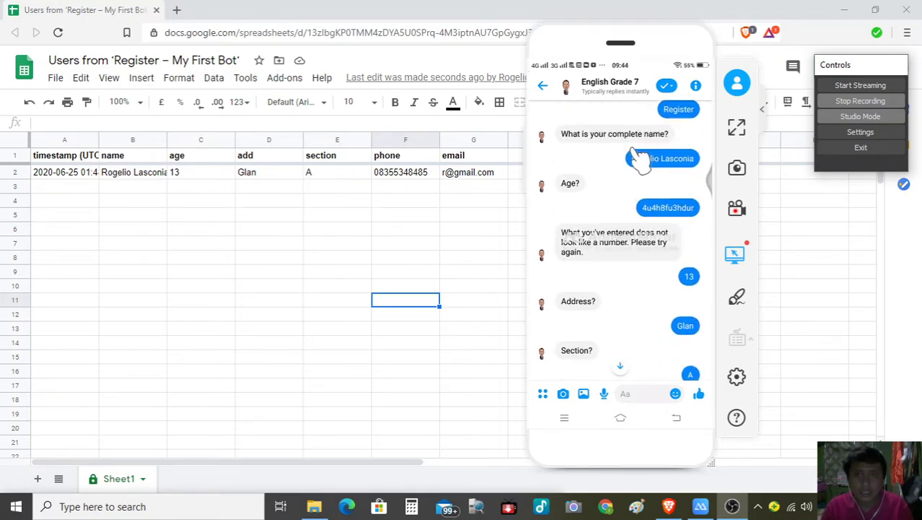
{"action": "scroll", "coordinate": [633, 153], "scroll_direction": "down", "scroll_amount": 5}
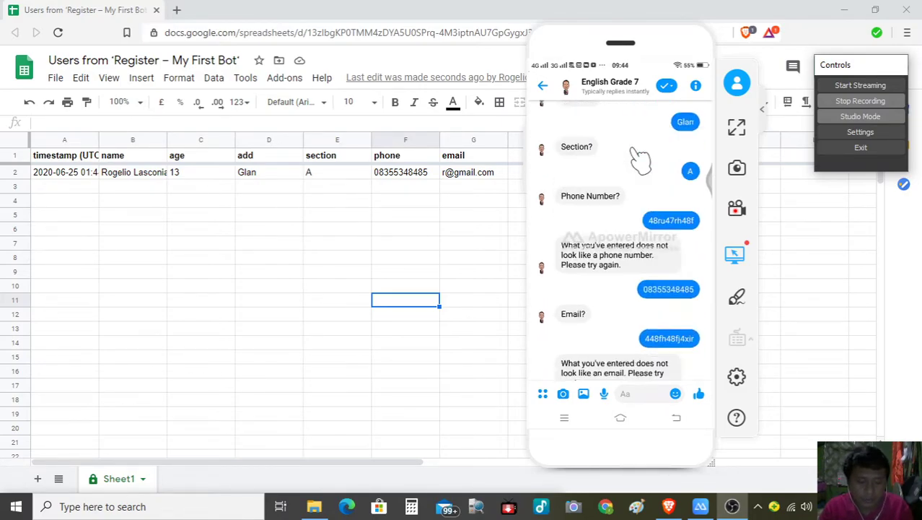
Step: Send the keyword 'Register' to restart registration and answer with the user's full name
{"action": "type", "text": "Regia"}
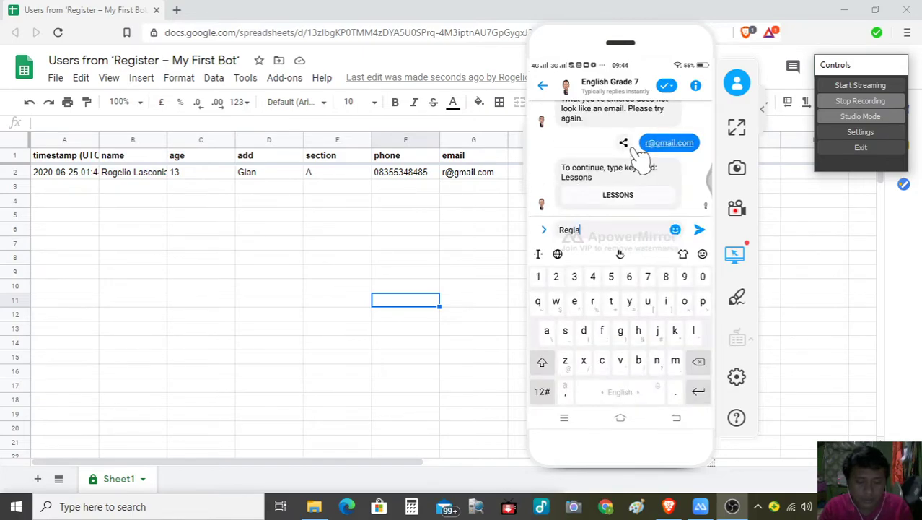
{"action": "key", "text": "BackSpace"}
{"action": "type", "text": "ster"}
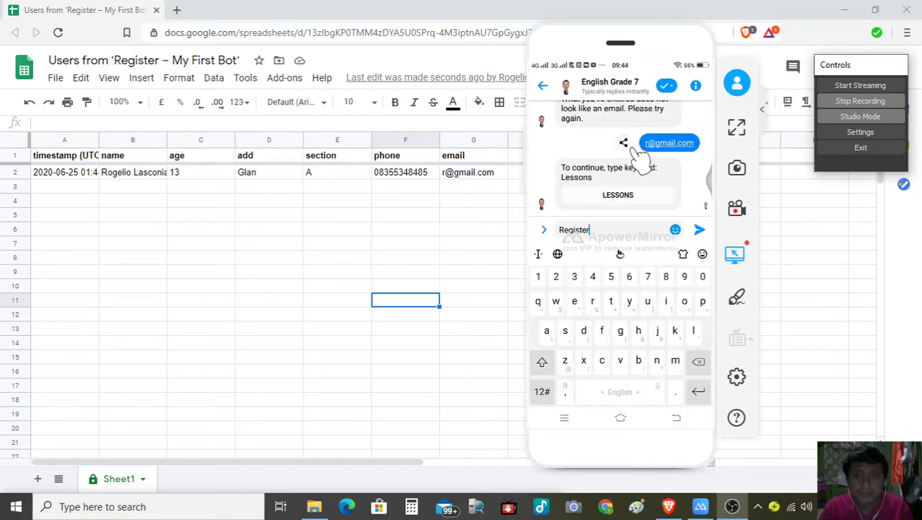
{"action": "key", "text": "Return"}
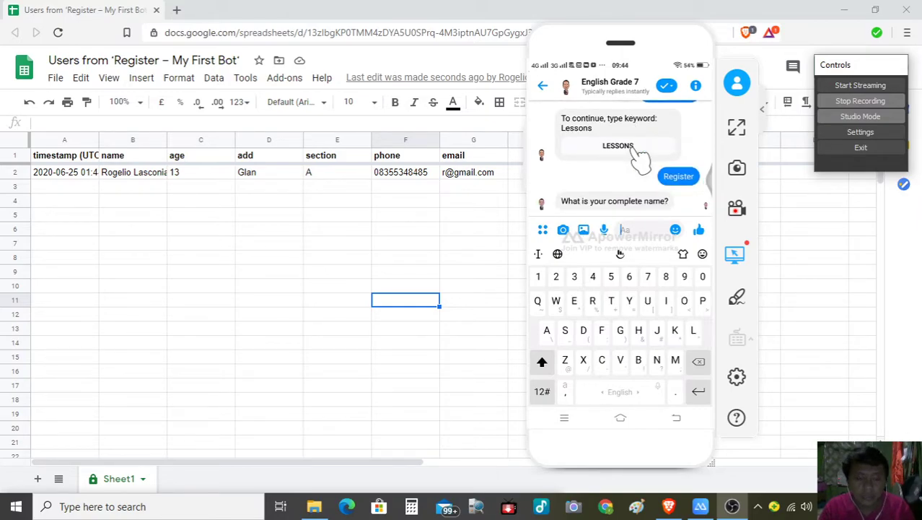
{"action": "type", "text": "Rich"}
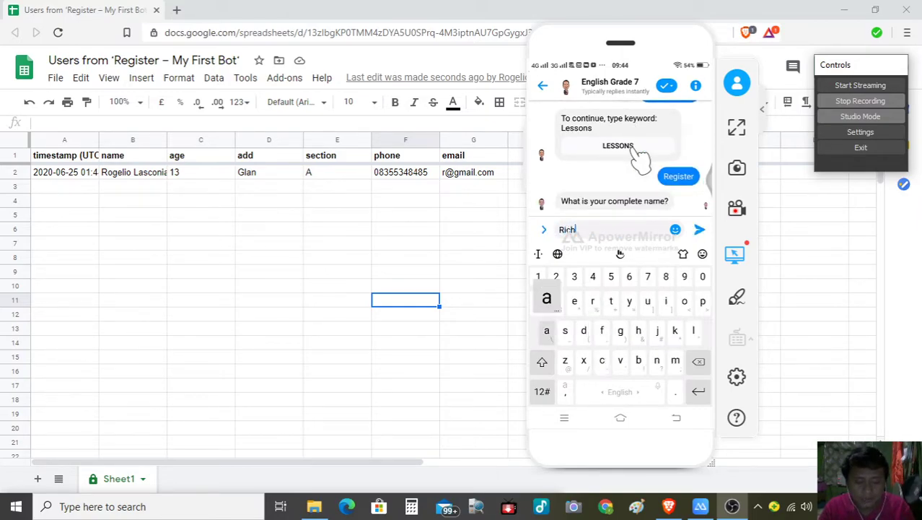
{"action": "type", "text": "ard"}
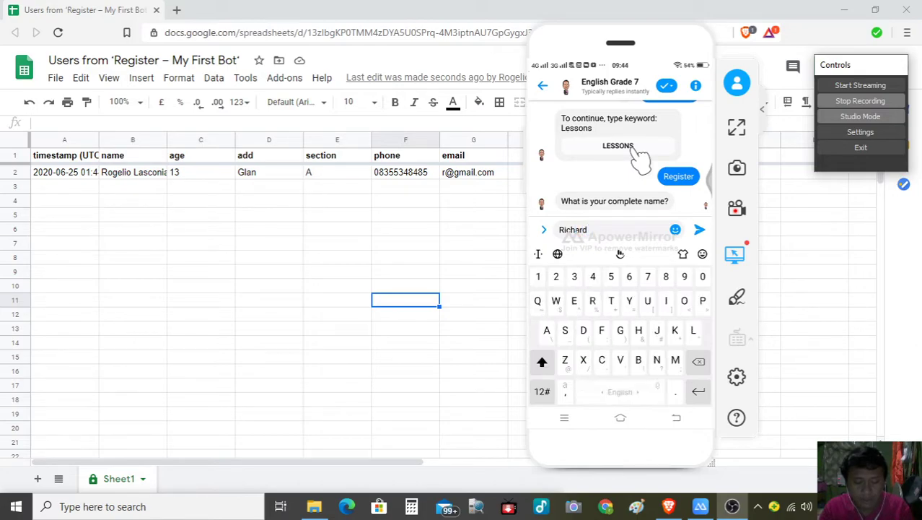
{"action": "type", "text": " Gomez"}
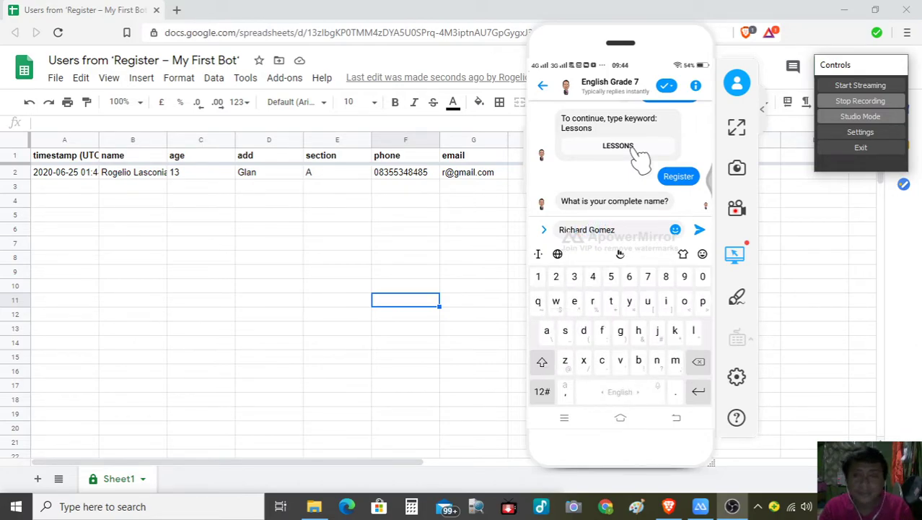
{"action": "key", "text": "Return"}
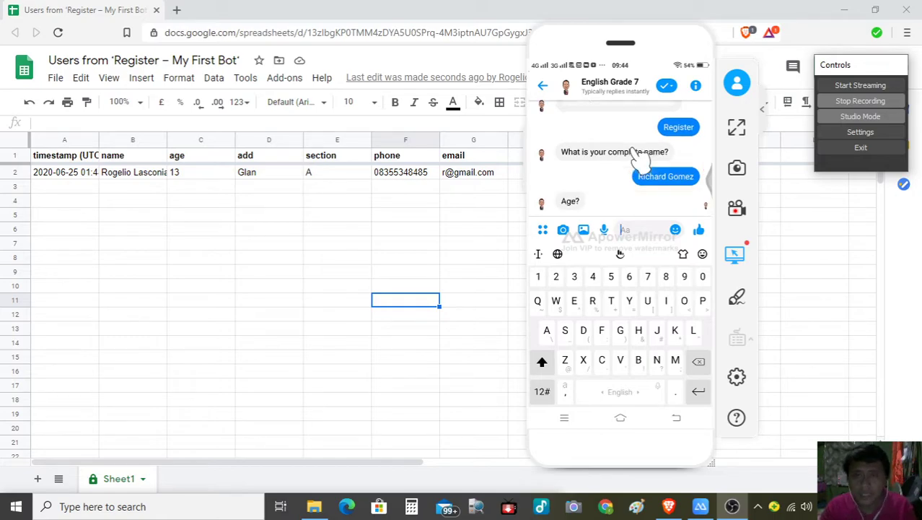
Step: Answer age 12, address Glan and section A
{"action": "type", "text": "12"}
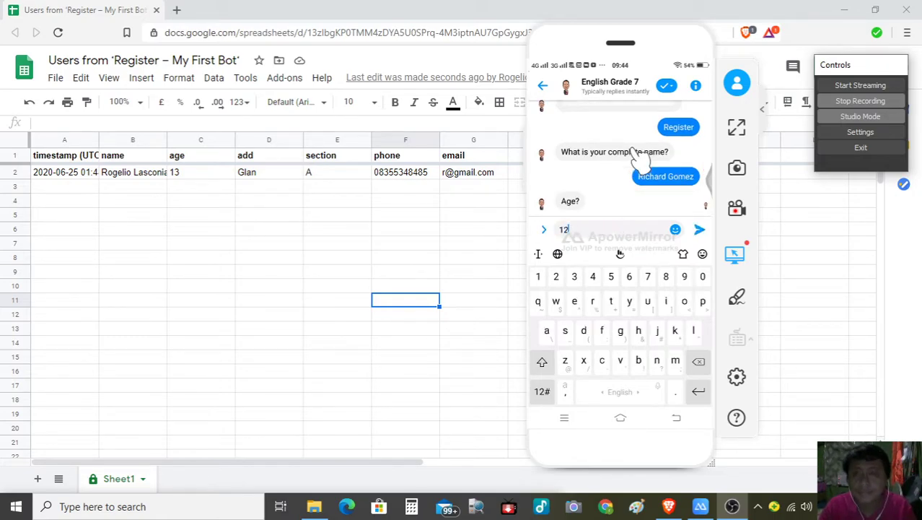
{"action": "key", "text": "Return"}
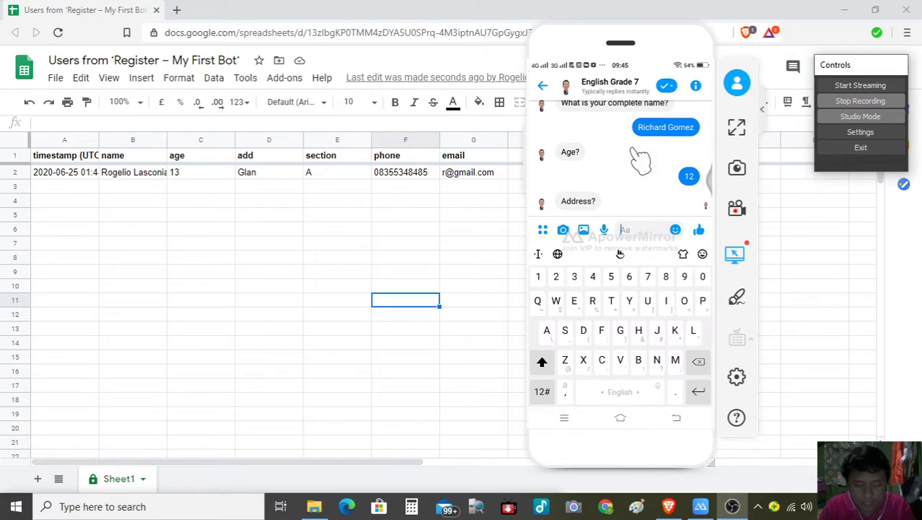
{"action": "type", "text": "Glan"}
{"action": "key", "text": "Return"}
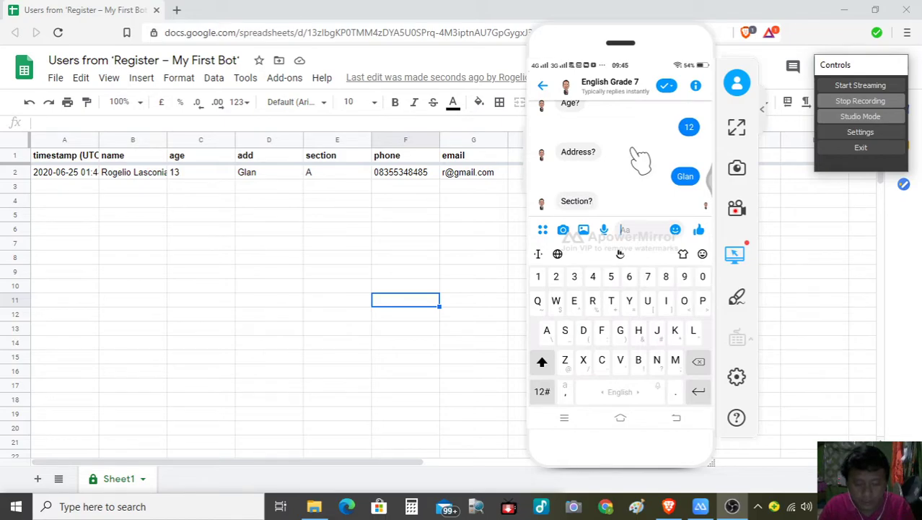
{"action": "type", "text": "A"}
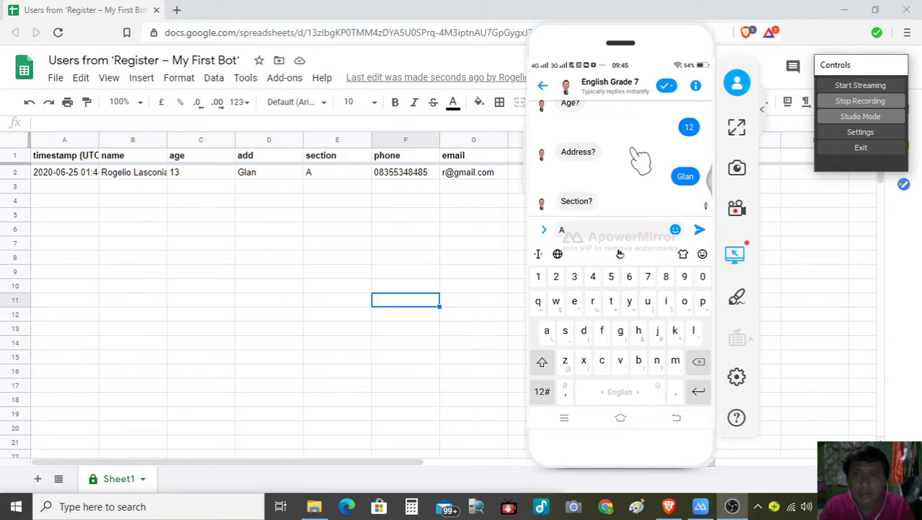
{"action": "key", "text": "Return"}
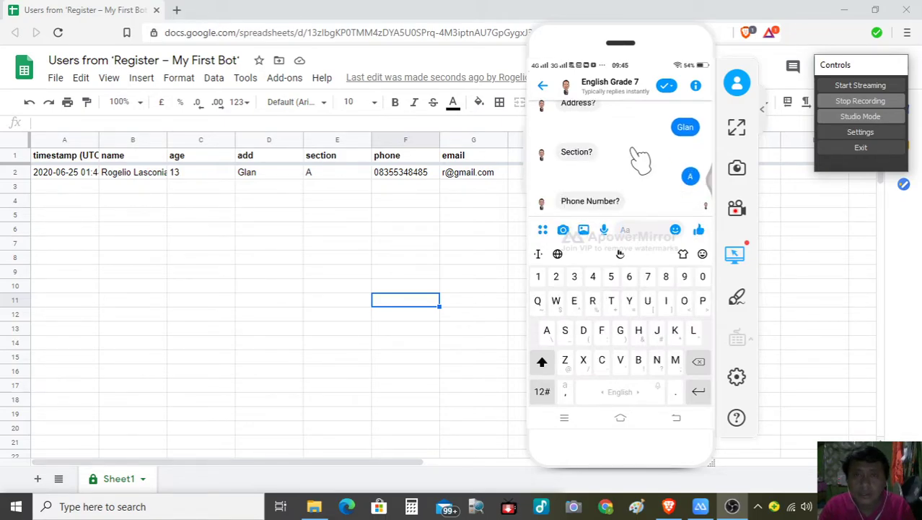
Step: Submit an invalid phone number, then begin typing a valid phone number
{"action": "type", "text": "37"}
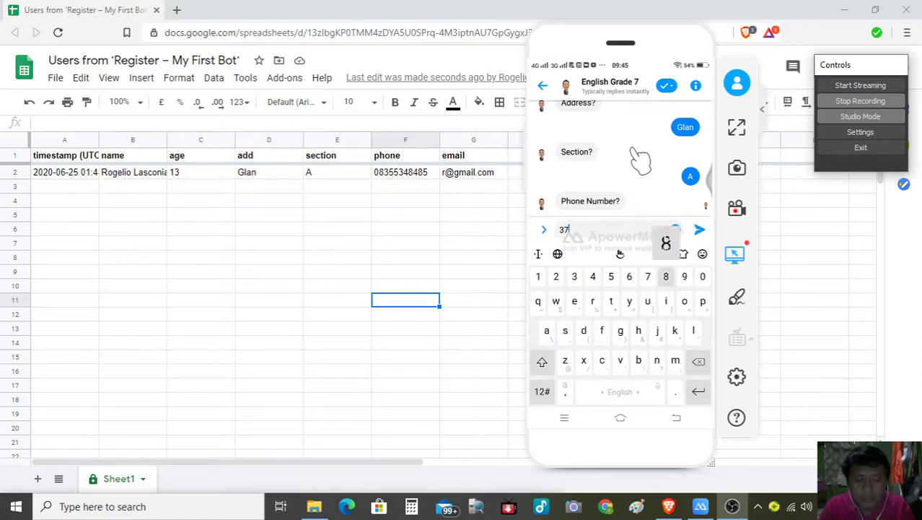
{"action": "type", "text": "r8fh4f"}
{"action": "key", "text": "Return"}
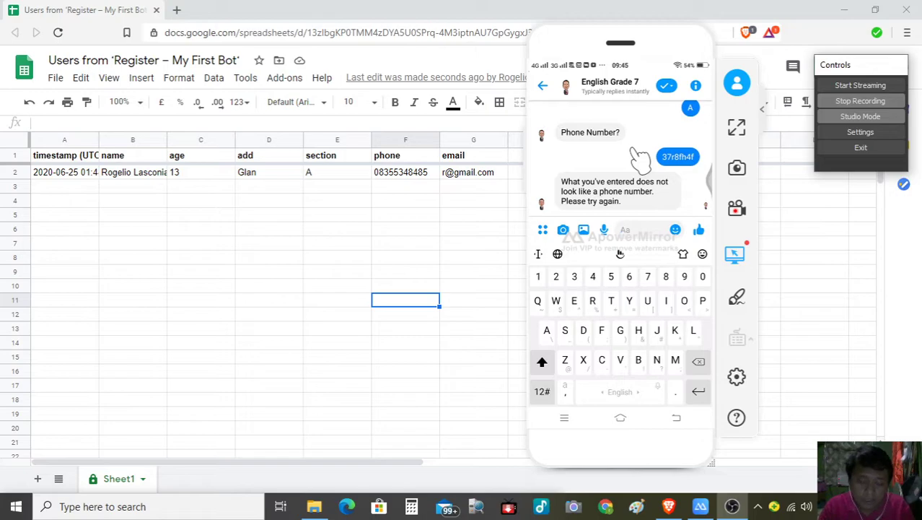
{"action": "type", "text": "08355"}
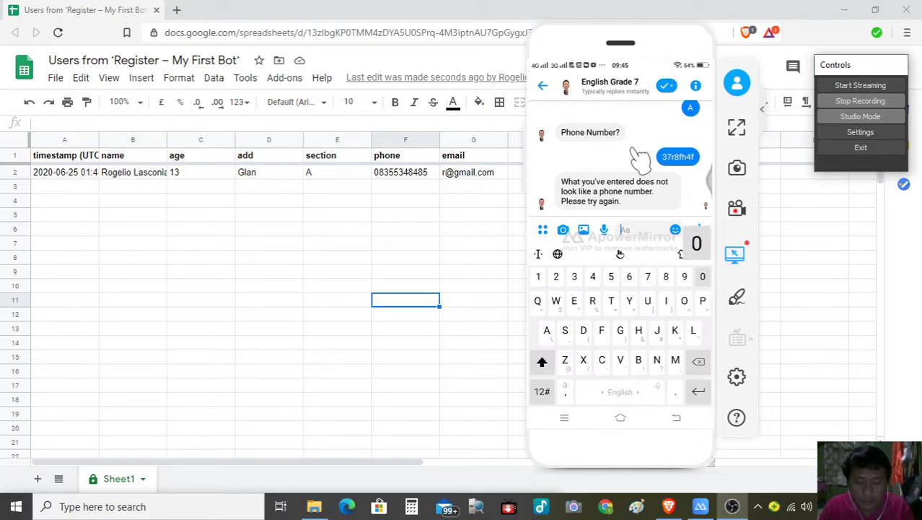